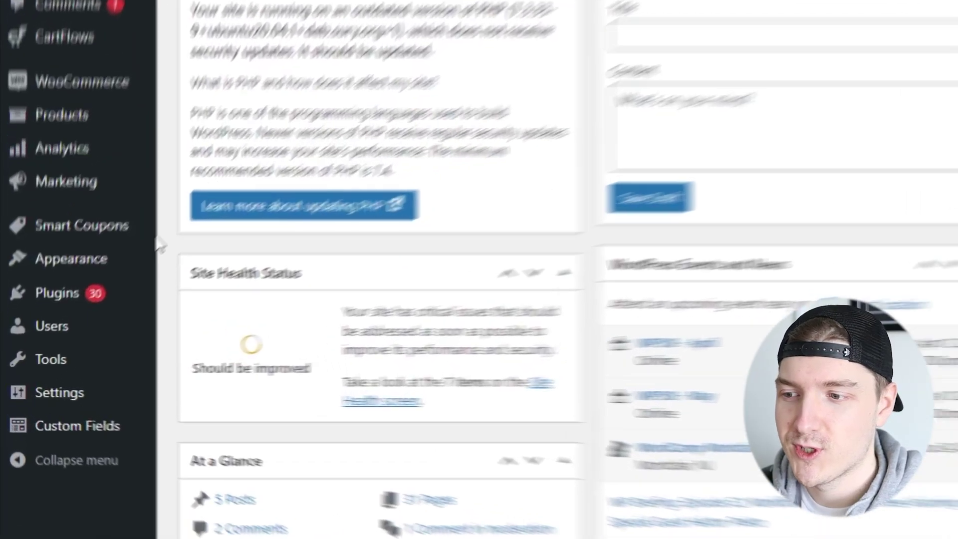
- Search the theme directory for 'astra' and confirm Astra is installed and activated
{"action": "mouse_move", "coordinate": [55, 327]}
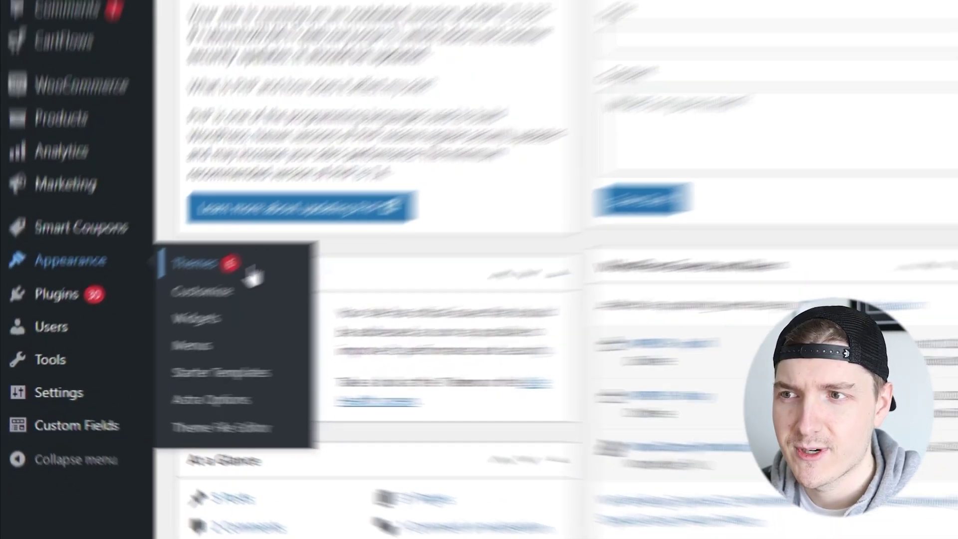
{"action": "left_click", "coordinate": [330, 205]}
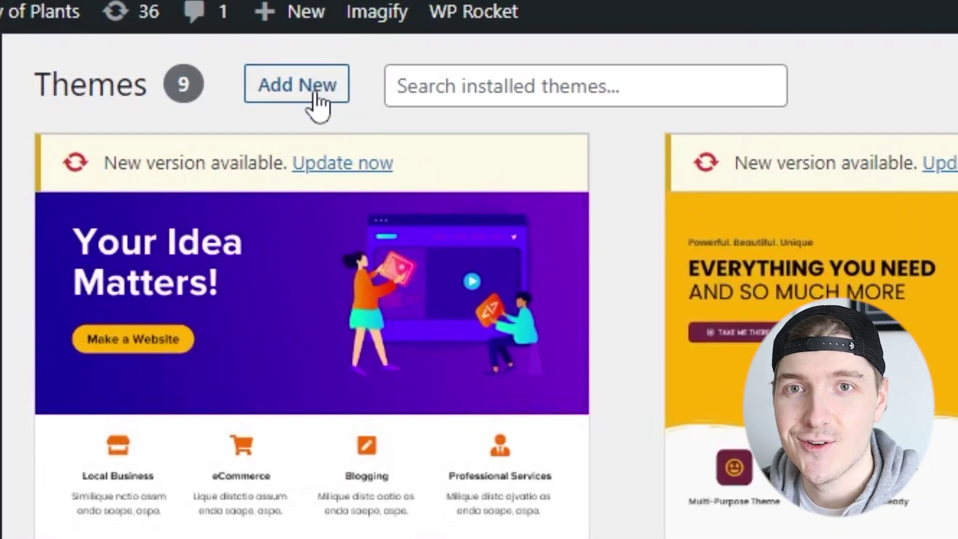
{"action": "left_click", "coordinate": [199, 85]}
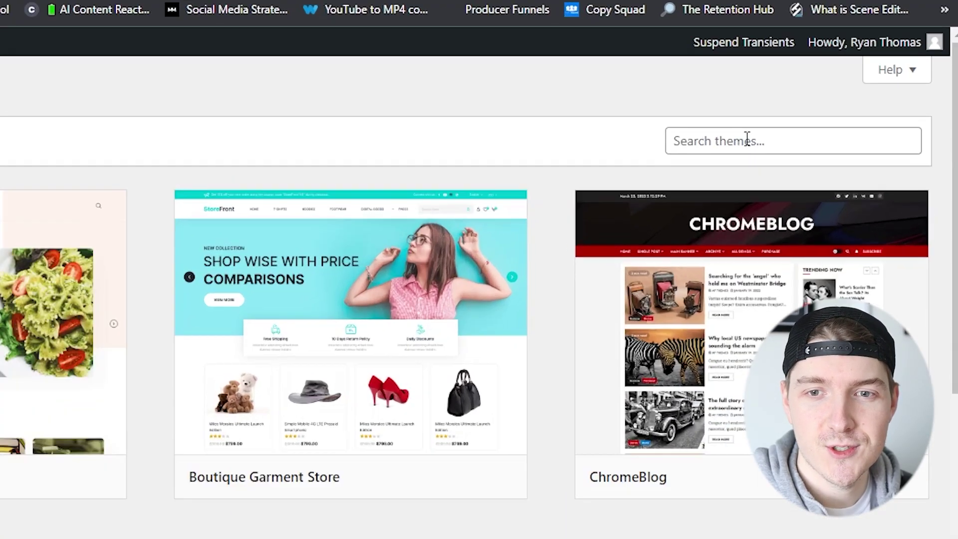
{"action": "left_click", "coordinate": [845, 110]}
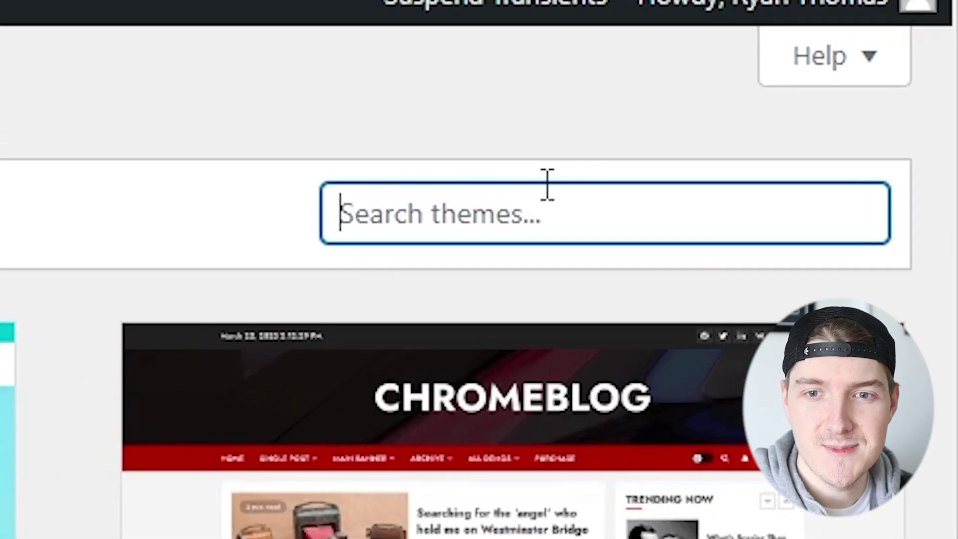
{"action": "type", "text": "astra"}
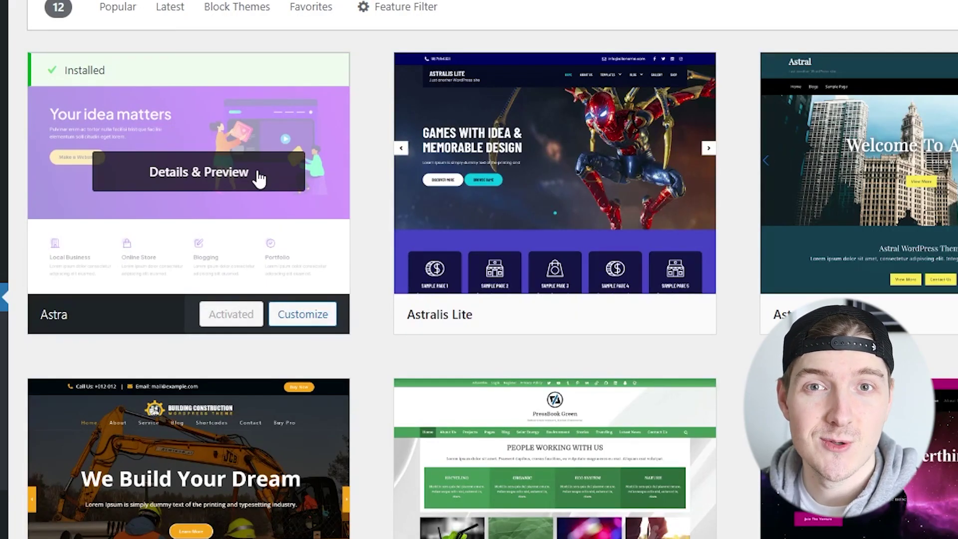
{"action": "mouse_move", "coordinate": [577, 284]}
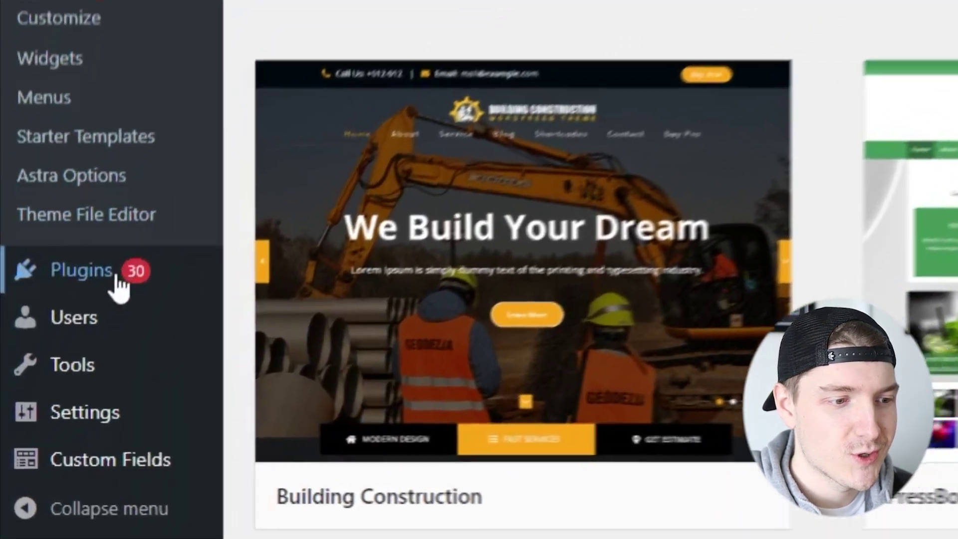
- Go to Plugins > Add New and reveal the Upload Plugin zip panel
{"action": "mouse_move", "coordinate": [48, 412]}
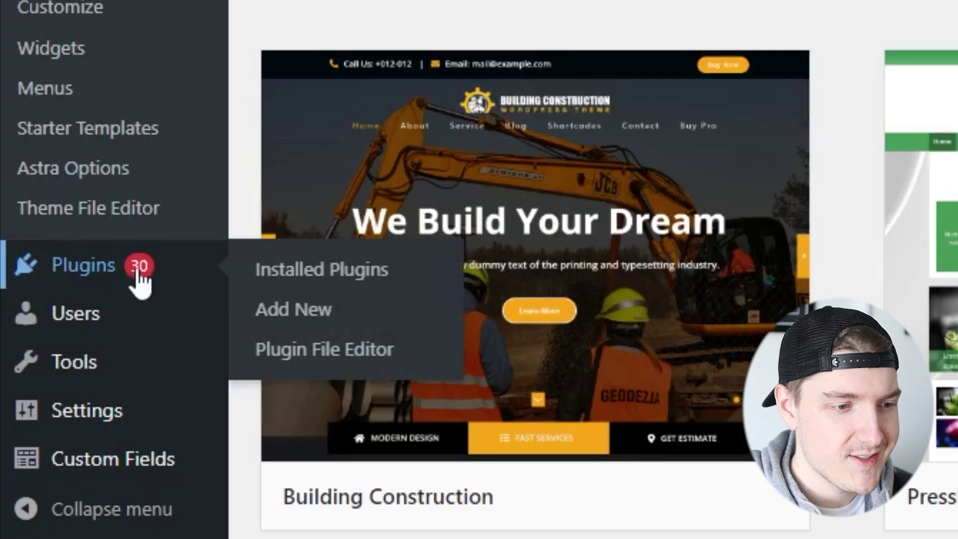
{"action": "left_click", "coordinate": [294, 319]}
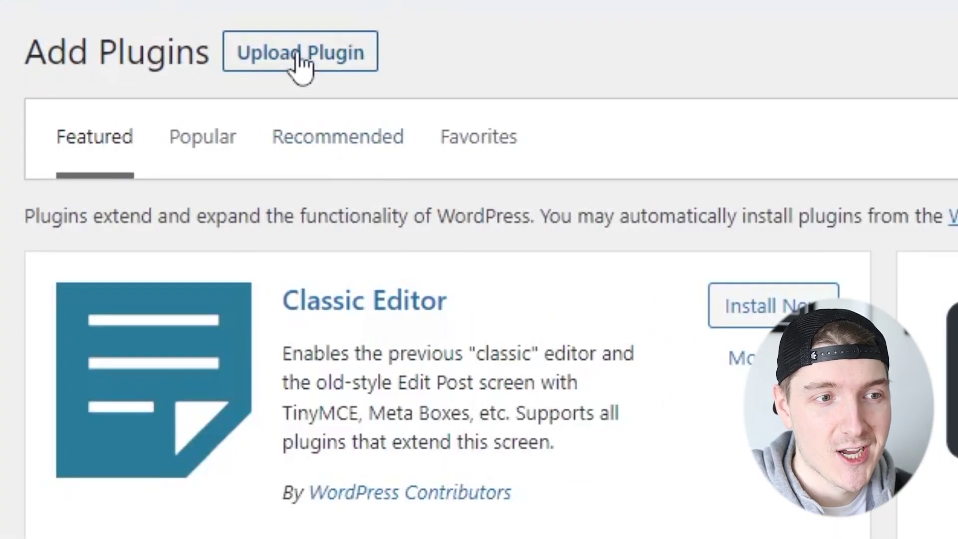
{"action": "left_click", "coordinate": [299, 58]}
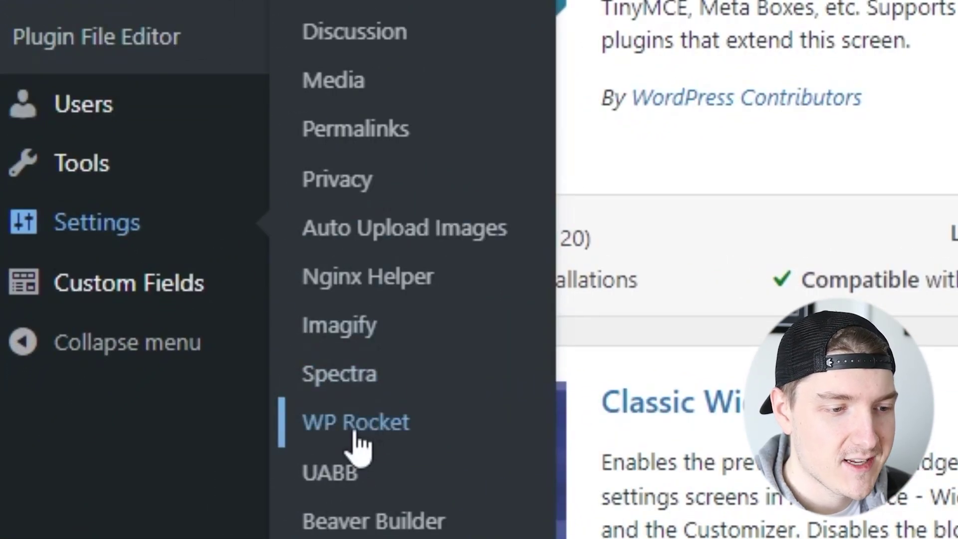
- Enable Minify CSS, Combine CSS and Optimize CSS delivery using Remove Unused CSS
{"action": "left_click", "coordinate": [355, 429]}
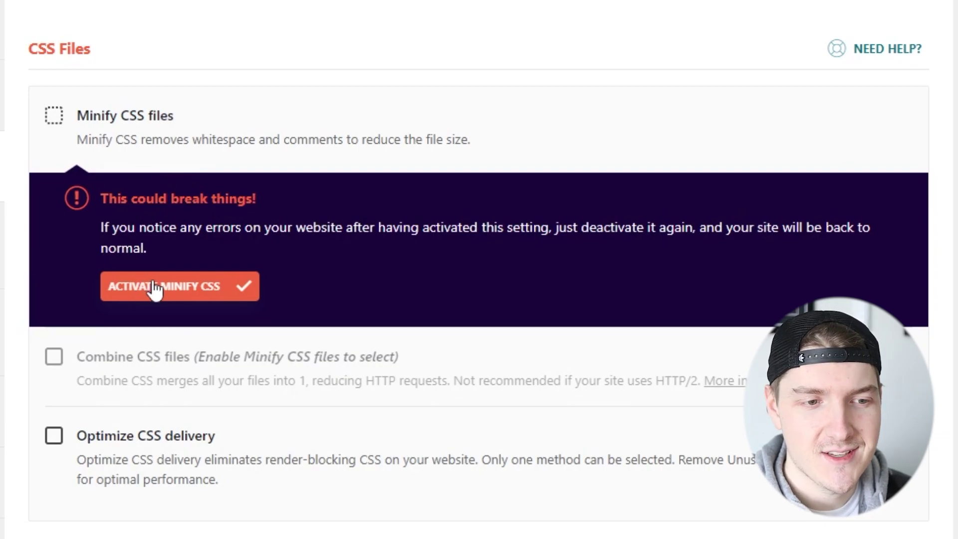
{"action": "left_click", "coordinate": [194, 287]}
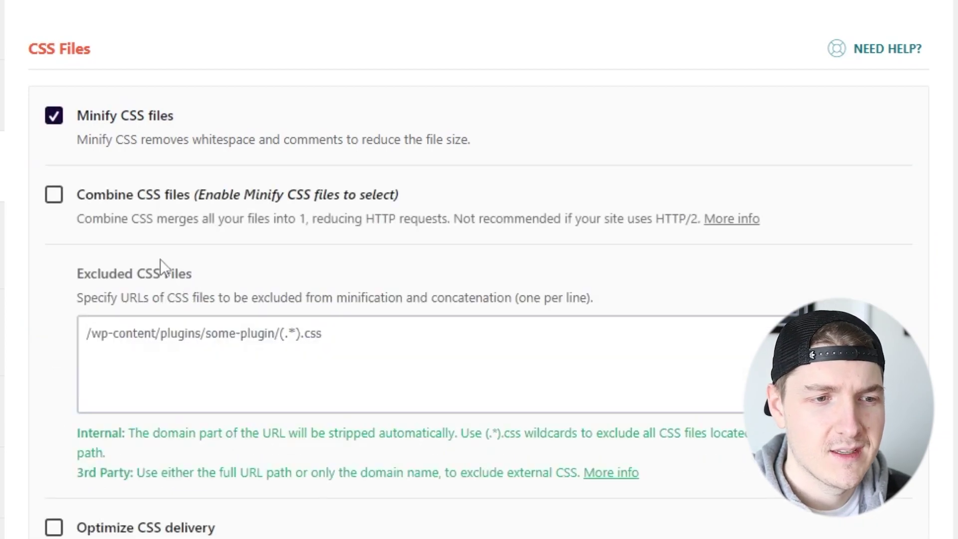
{"action": "left_click", "coordinate": [54, 196]}
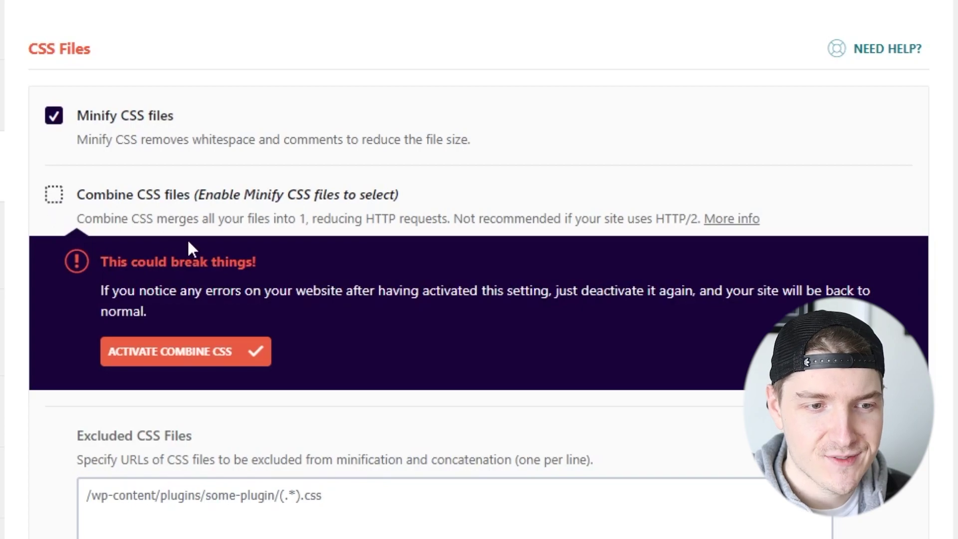
{"action": "left_click", "coordinate": [175, 355]}
{"action": "scroll", "coordinate": [218, 174], "scroll_direction": "down", "scroll_amount": 5}
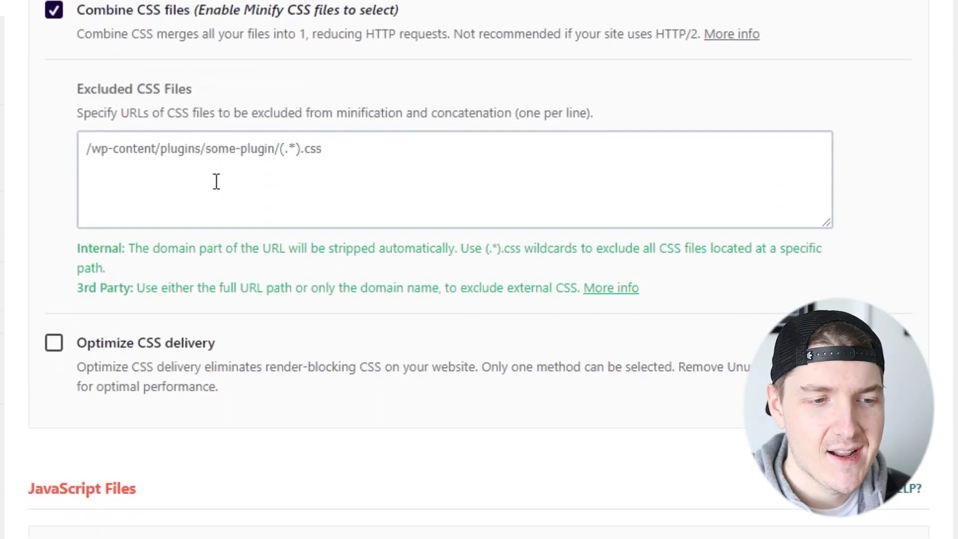
{"action": "left_click", "coordinate": [55, 232]}
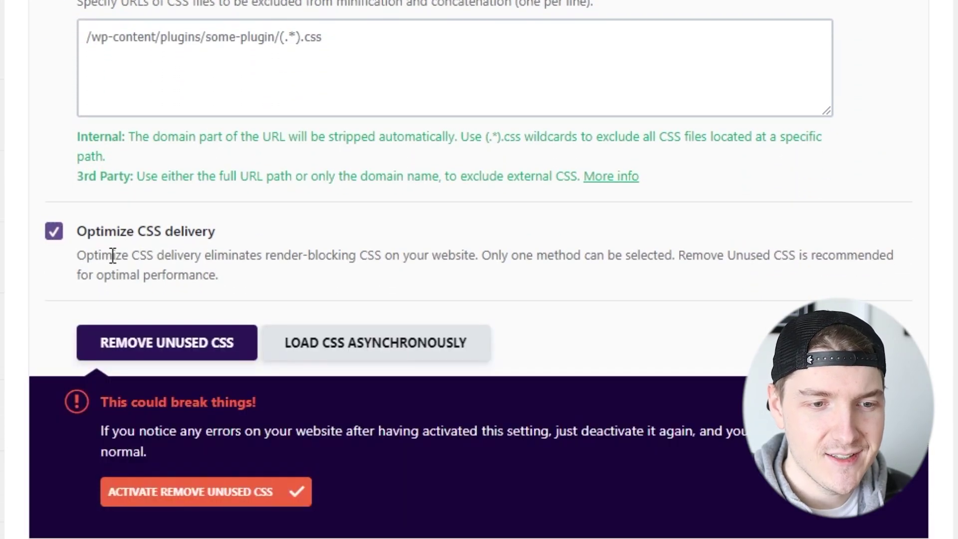
{"action": "left_click", "coordinate": [153, 492]}
- Turn on and confirm Minify JavaScript and Combine JavaScript files
{"action": "scroll", "coordinate": [264, 216], "scroll_direction": "down", "scroll_amount": 6}
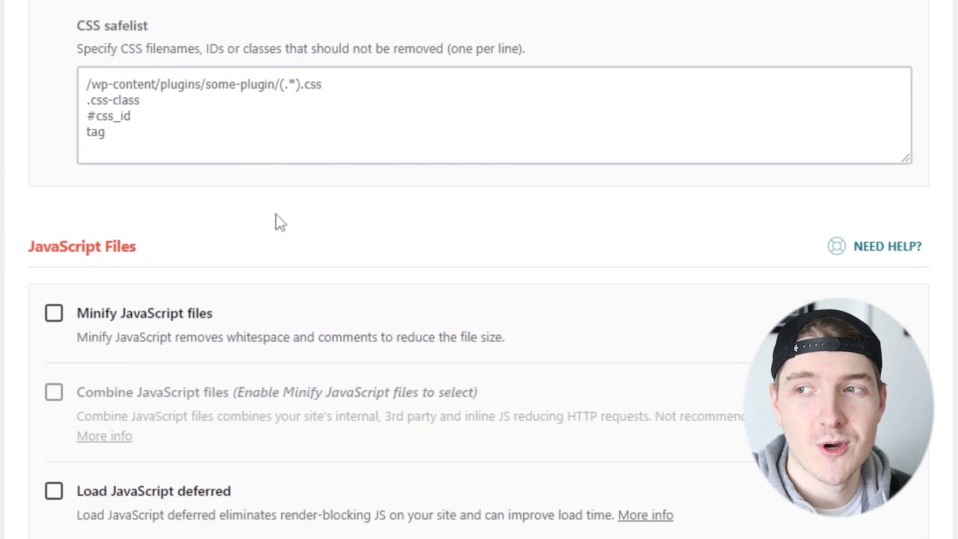
{"action": "left_click", "coordinate": [55, 315]}
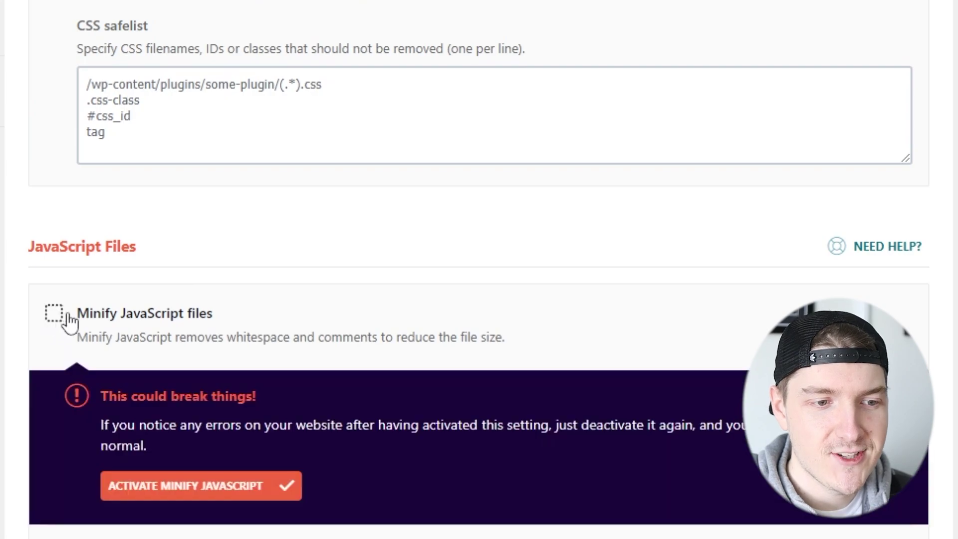
{"action": "left_click", "coordinate": [202, 487]}
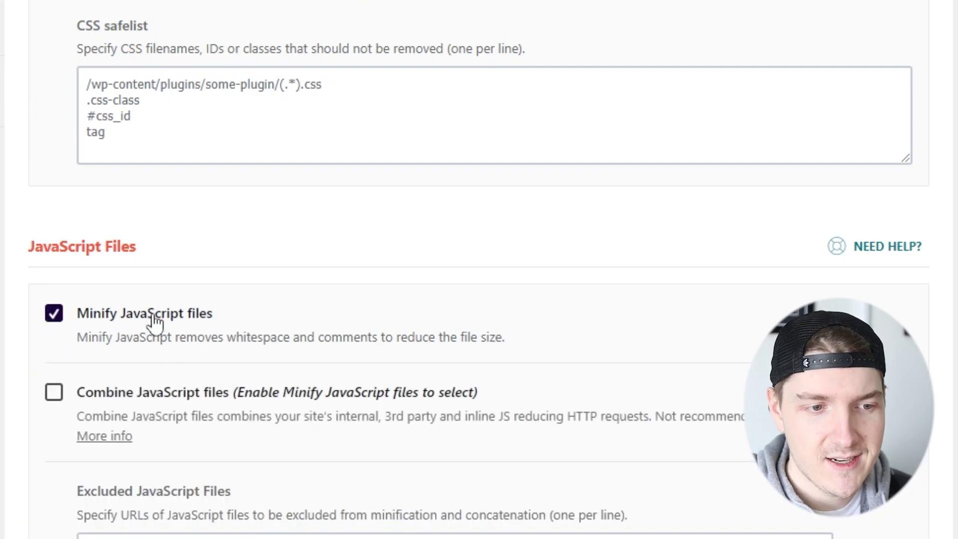
{"action": "scroll", "coordinate": [150, 325], "scroll_direction": "down", "scroll_amount": 4}
{"action": "left_click", "coordinate": [55, 196]}
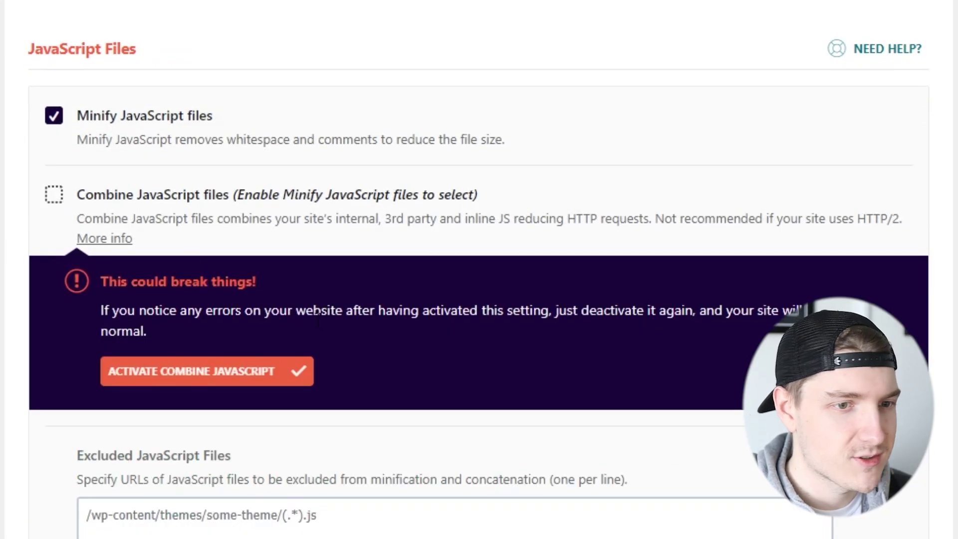
{"action": "left_click", "coordinate": [261, 372]}
- Enable Load JavaScript deferred and Delay JavaScript execution
{"action": "scroll", "coordinate": [250, 359], "scroll_direction": "down", "scroll_amount": 5}
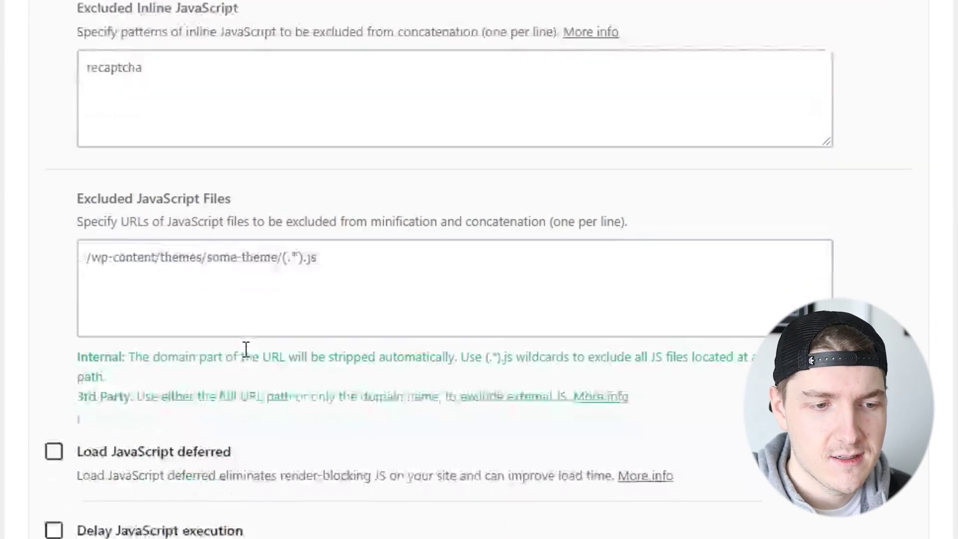
{"action": "left_click", "coordinate": [53, 380]}
{"action": "scroll", "coordinate": [83, 295], "scroll_direction": "down", "scroll_amount": 5}
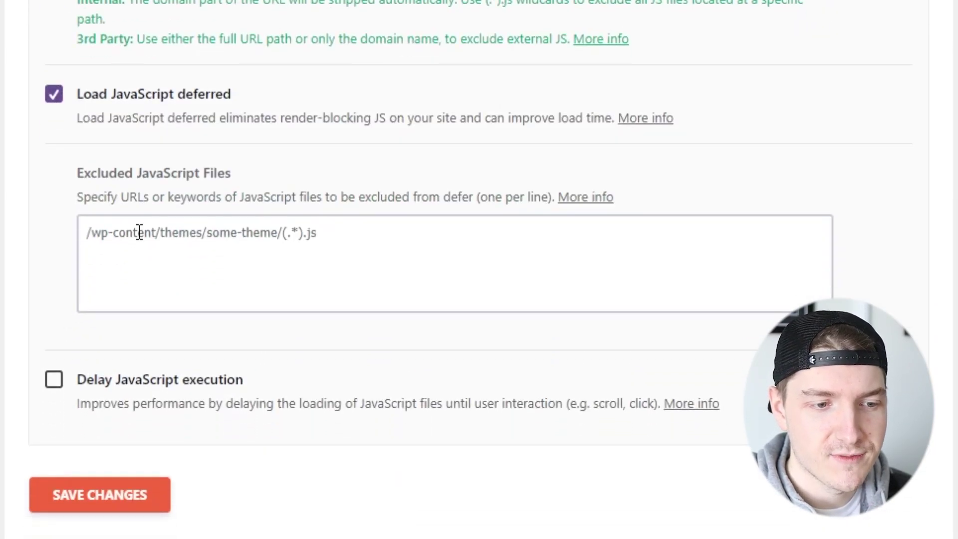
{"action": "left_click", "coordinate": [54, 379]}
{"action": "scroll", "coordinate": [59, 380], "scroll_direction": "down", "scroll_amount": 5}
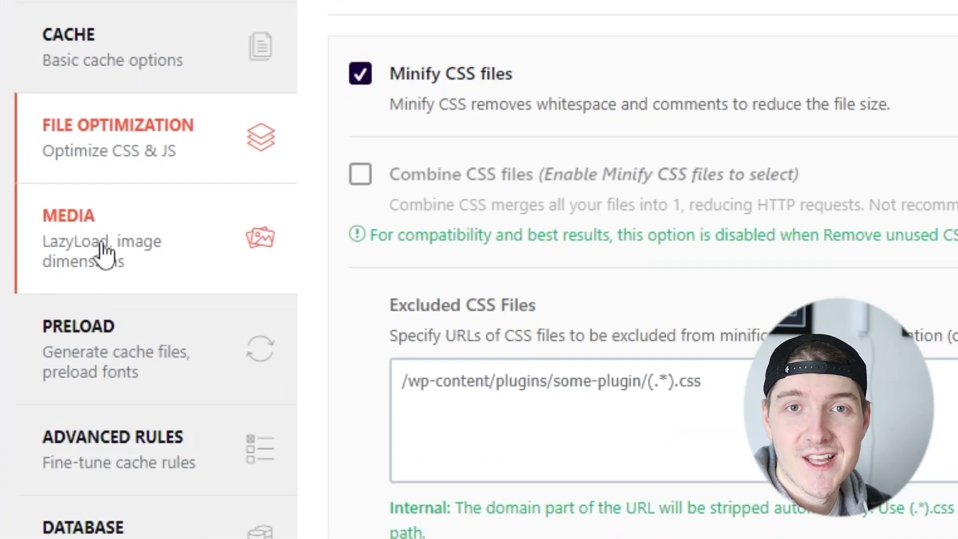
- Enable LazyLoad for images in WP Rocket's Media settings
{"action": "left_click", "coordinate": [102, 252]}
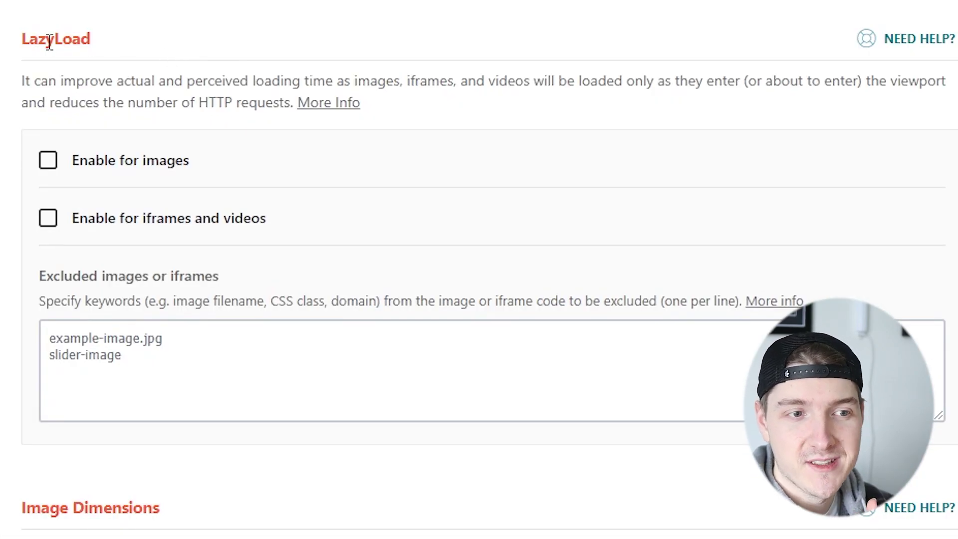
{"action": "left_click", "coordinate": [48, 161]}
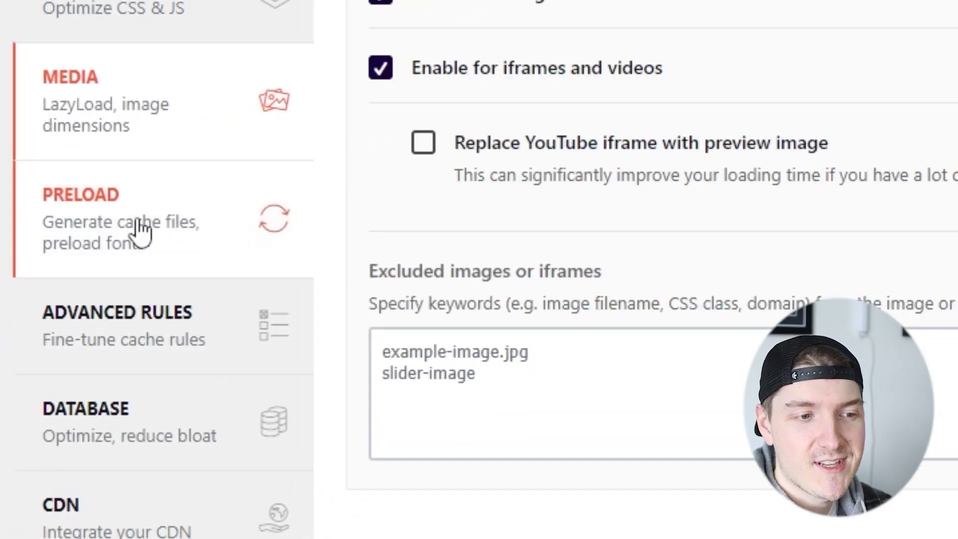
- Turn on Activate Preloading in WP Rocket's Preload settings
{"action": "left_click", "coordinate": [135, 230]}
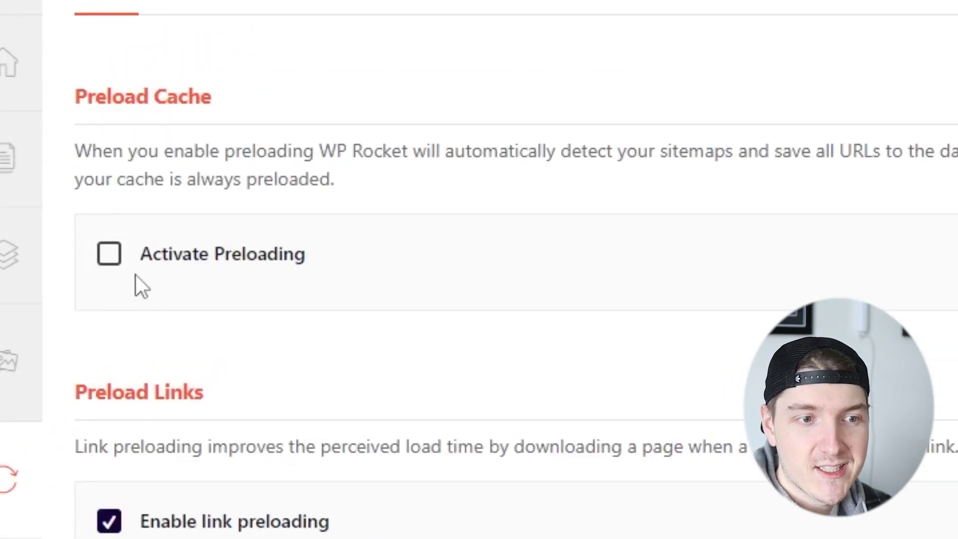
{"action": "left_click", "coordinate": [111, 257]}
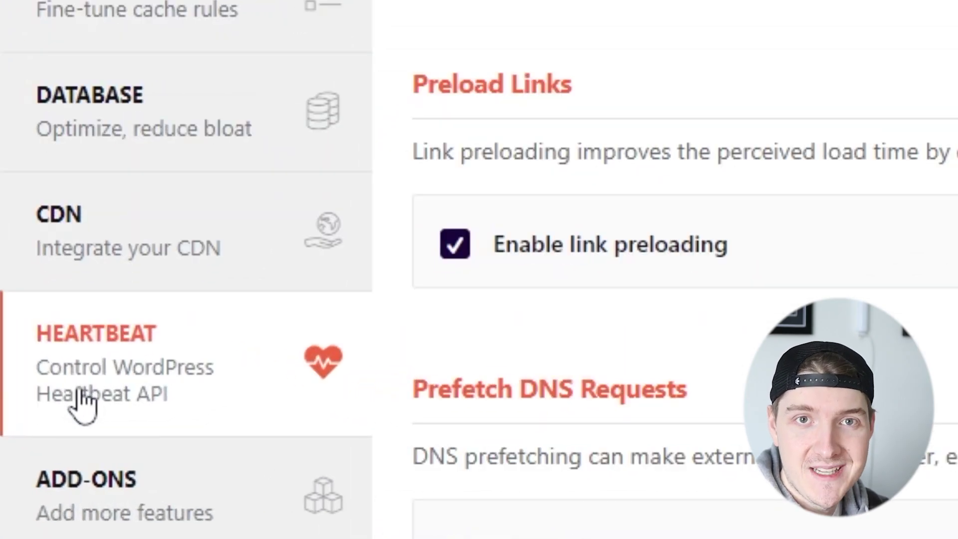
- Enable Control Heartbeat with backend, post editor and frontend all set to Reduce activity
{"action": "left_click", "coordinate": [82, 399]}
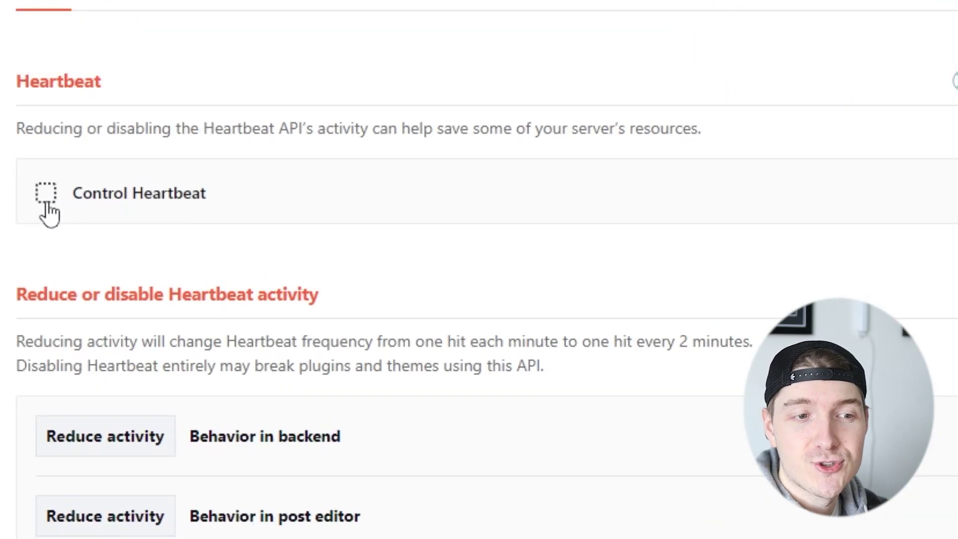
{"action": "left_click", "coordinate": [225, 208]}
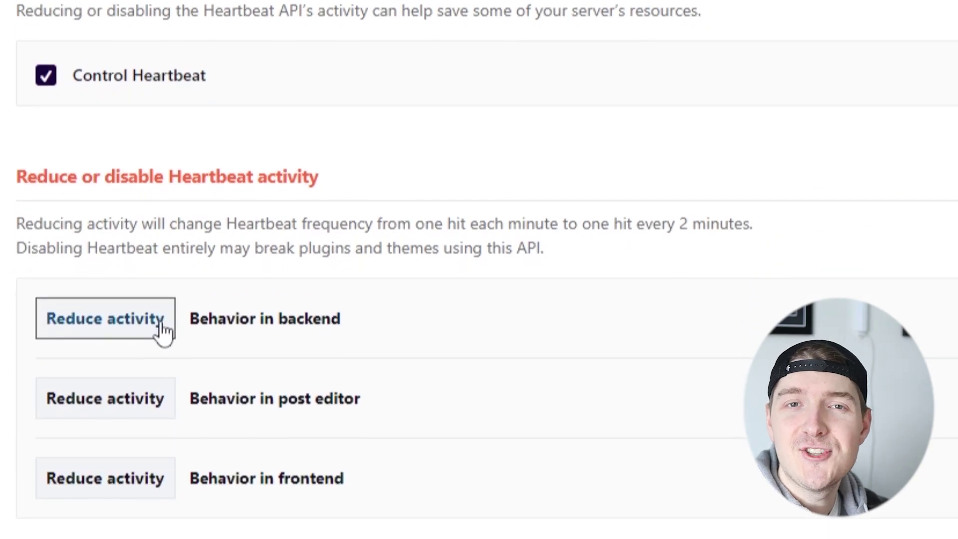
{"action": "left_click", "coordinate": [159, 448]}
{"action": "left_click", "coordinate": [145, 283]}
{"action": "left_click", "coordinate": [128, 305]}
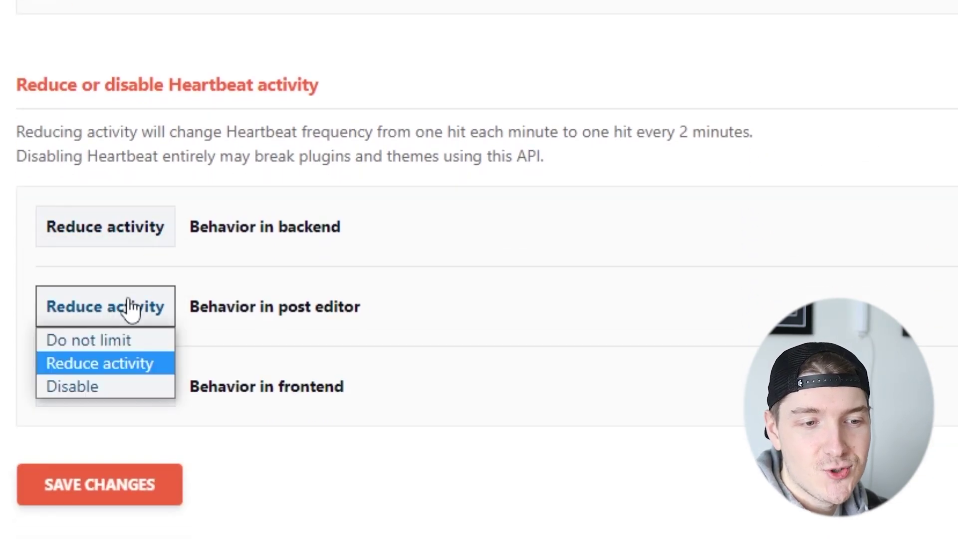
{"action": "left_click", "coordinate": [125, 362]}
{"action": "left_click", "coordinate": [107, 381]}
{"action": "left_click", "coordinate": [106, 394]}
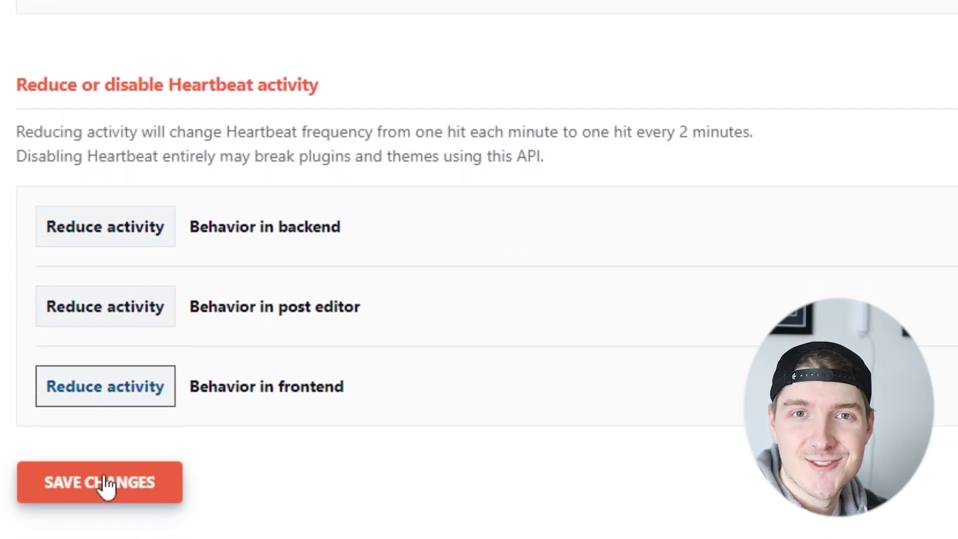